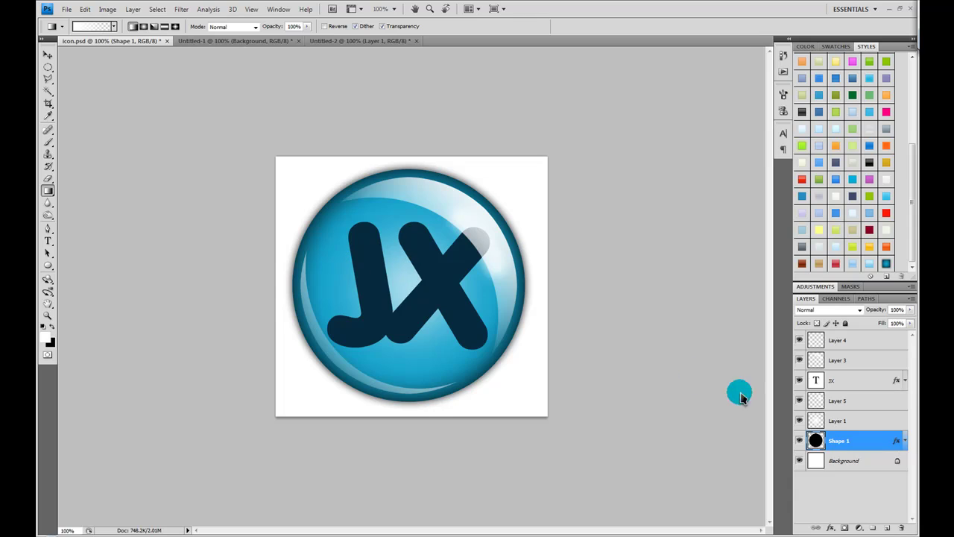
# Hide and reshow the JX letters to compare the bare button with the lettered icon.
pyautogui.click(799, 380)
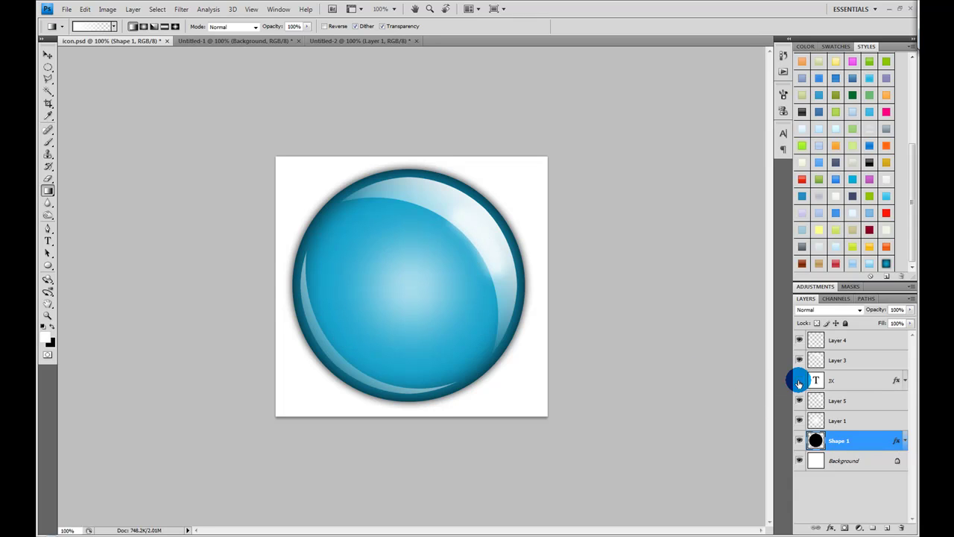
pyautogui.click(798, 380)
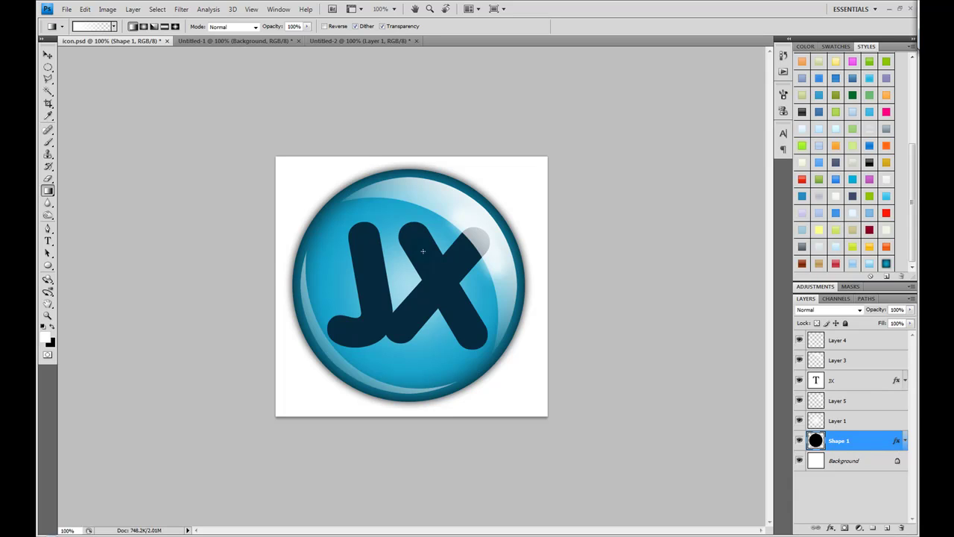
pyautogui.click(869, 450)
pyautogui.click(501, 265)
pyautogui.click(397, 227)
pyautogui.click(287, 319)
# Toggle the JX letters once more, then switch via Untitled-1 to the Untitled-2 glossy ball.
pyautogui.click(799, 380)
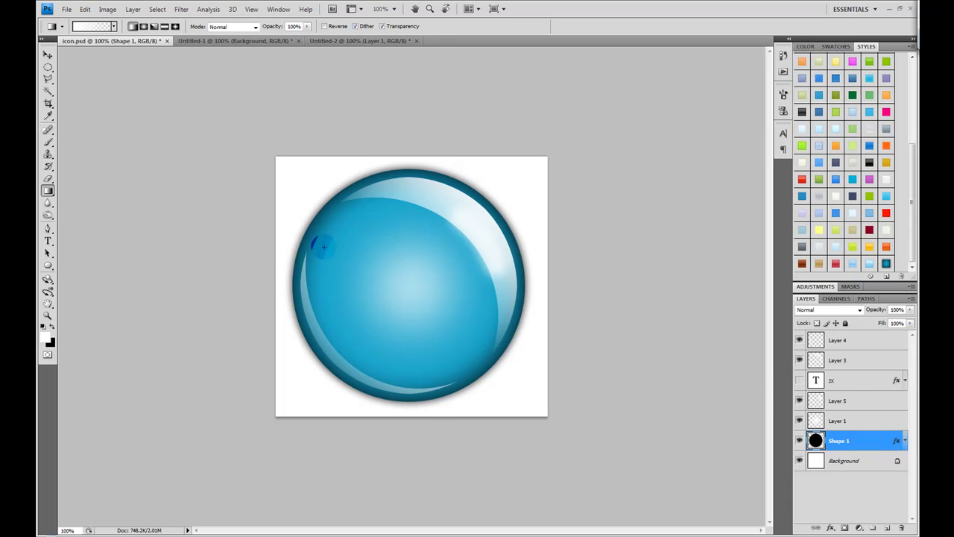
pyautogui.click(799, 380)
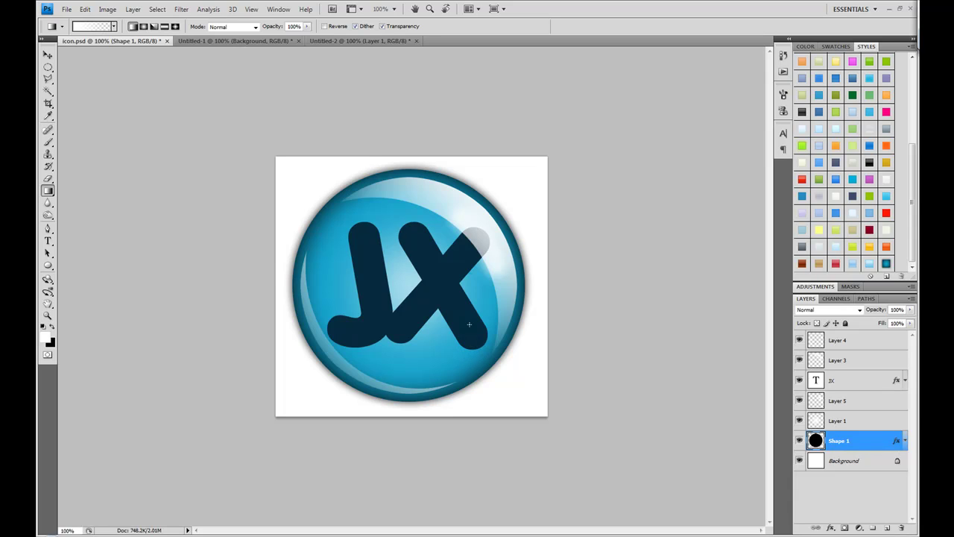
pyautogui.click(248, 41)
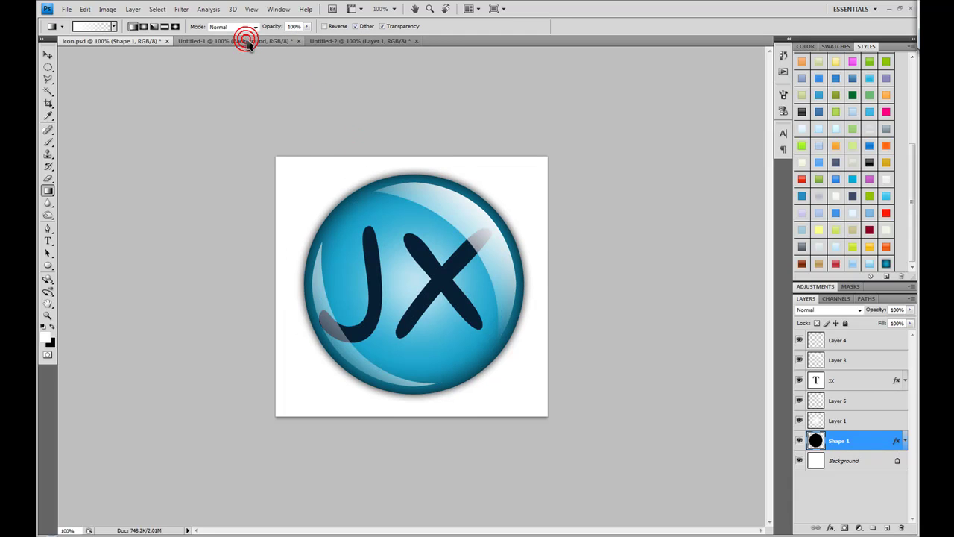
pyautogui.click(385, 42)
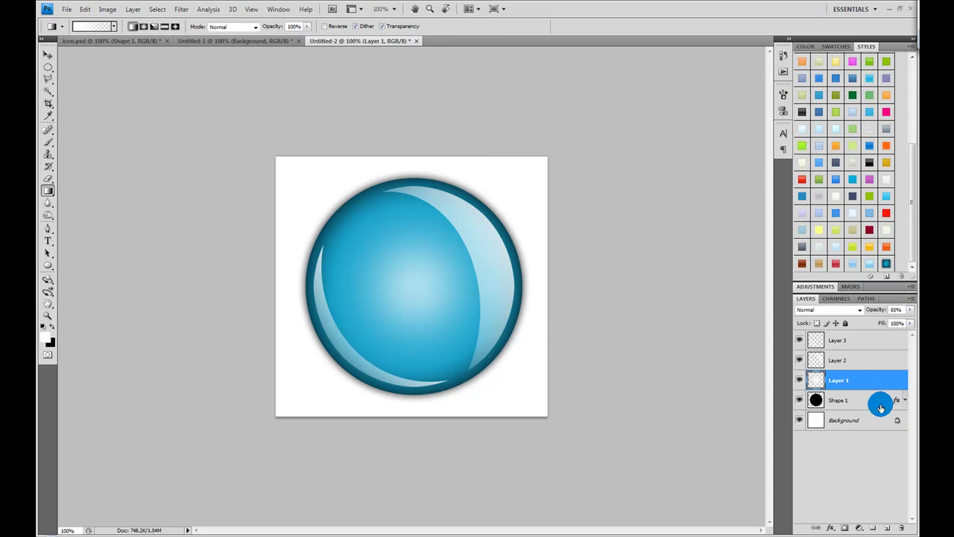
# Create a new blank document with default settings and close Untitled-2 without saving.
pyautogui.click(65, 9)
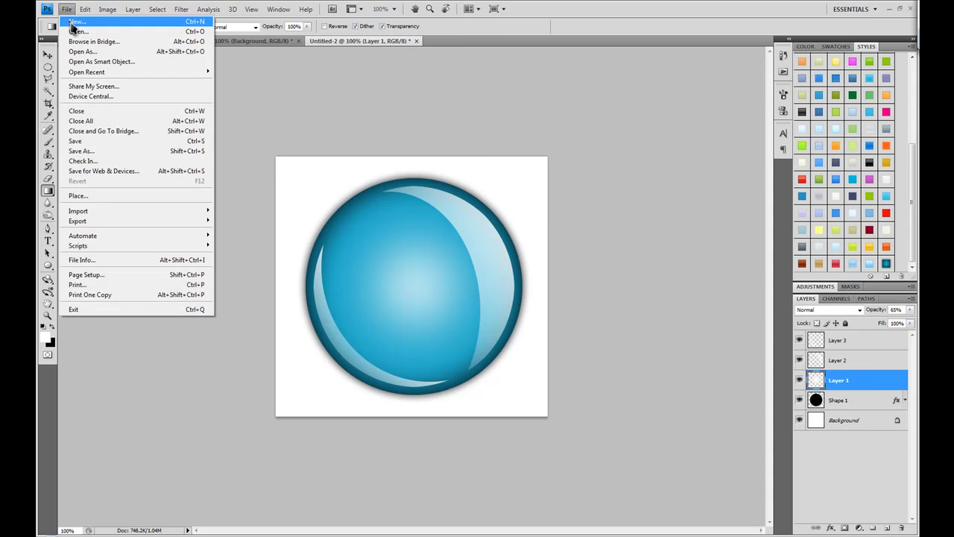
pyautogui.click(75, 22)
pyautogui.click(576, 148)
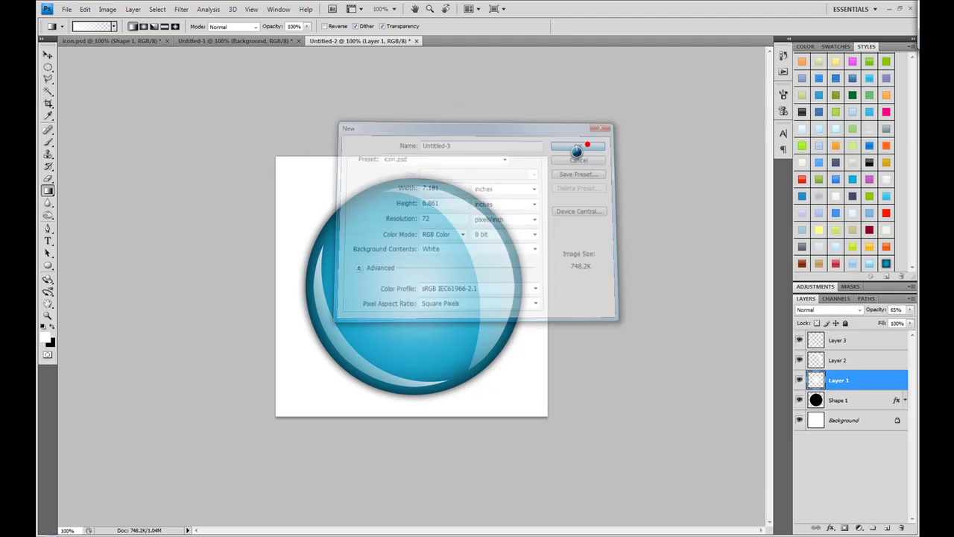
pyautogui.click(417, 41)
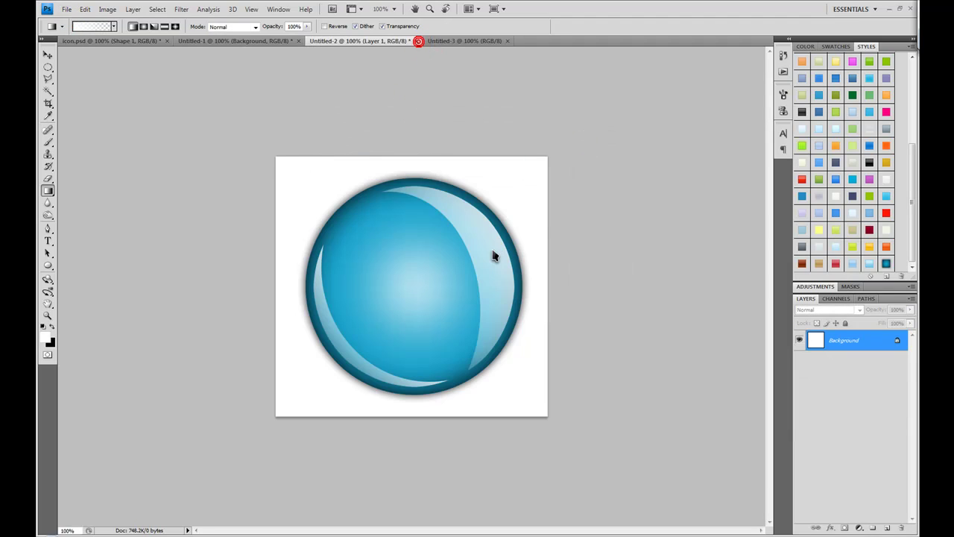
pyautogui.click(479, 203)
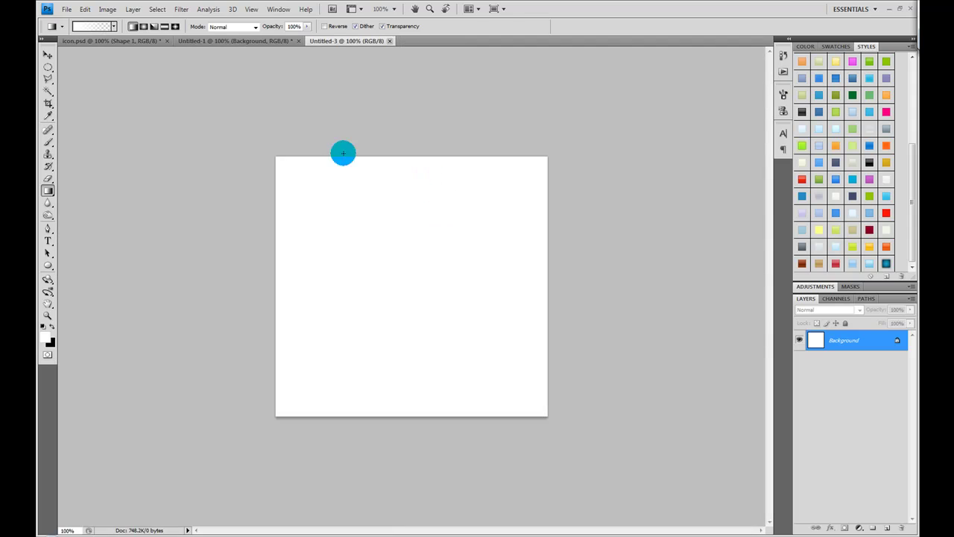
# Draw a large black filled circle on the new canvas with the Ellipse tool.
pyautogui.click(48, 264)
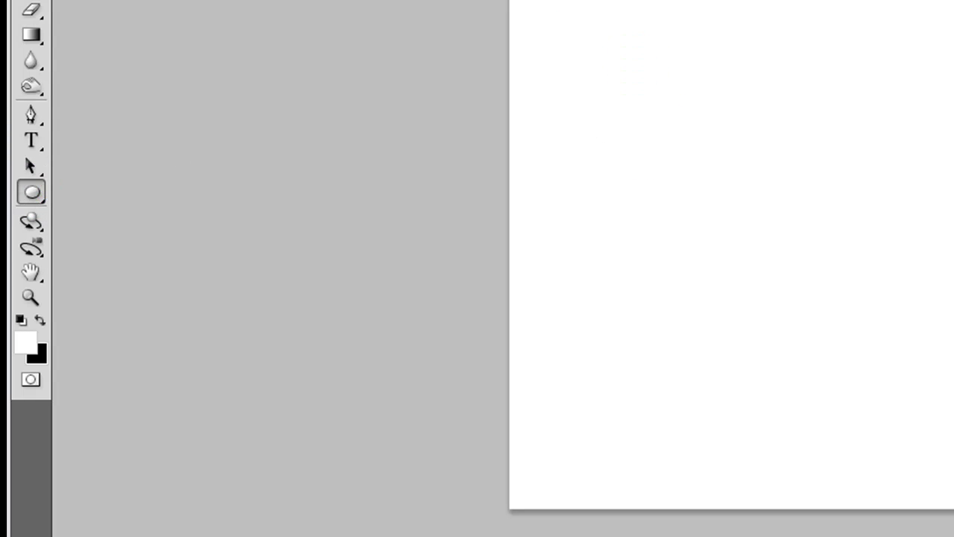
pyautogui.click(40, 320)
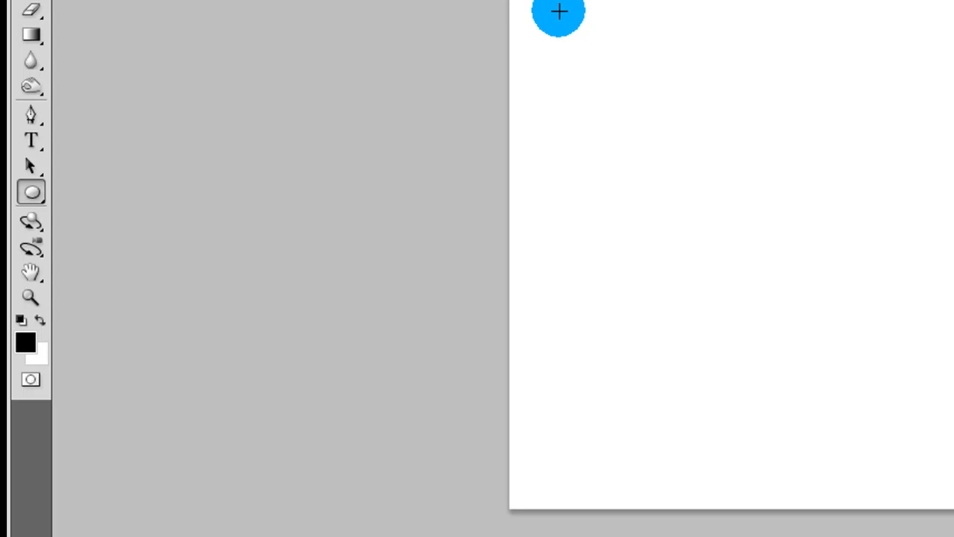
pyautogui.moveTo(556, 21); pyautogui.dragTo(953, 480)
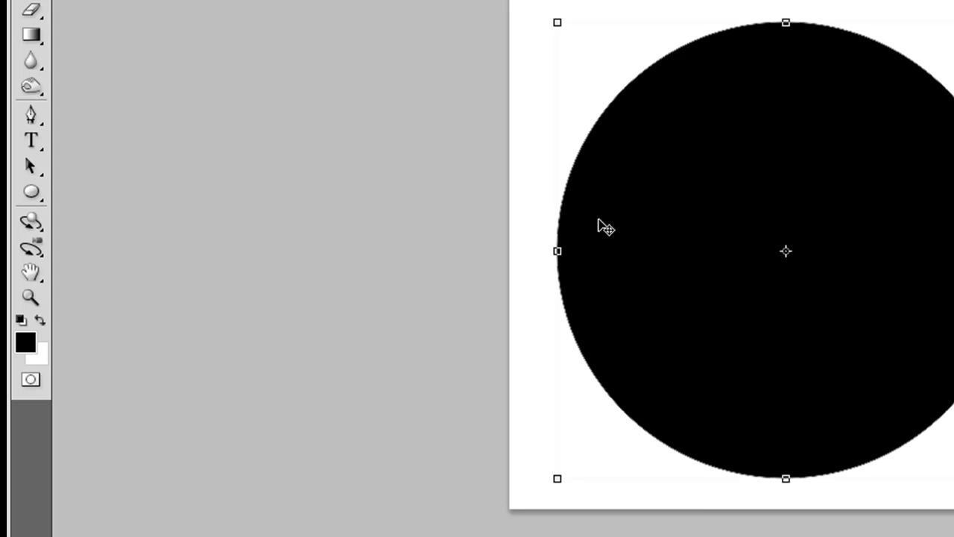
# Center the circle, rasterize the Shape 1 layer and apply the last Styles swatch for glossy blue.
pyautogui.moveTo(725, 312); pyautogui.dragTo(738, 302)
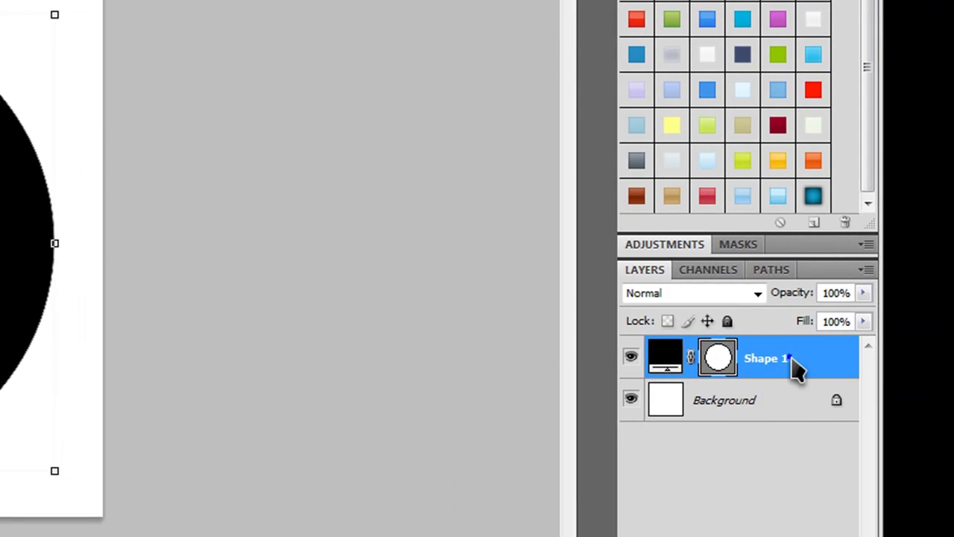
pyautogui.rightClick(793, 360)
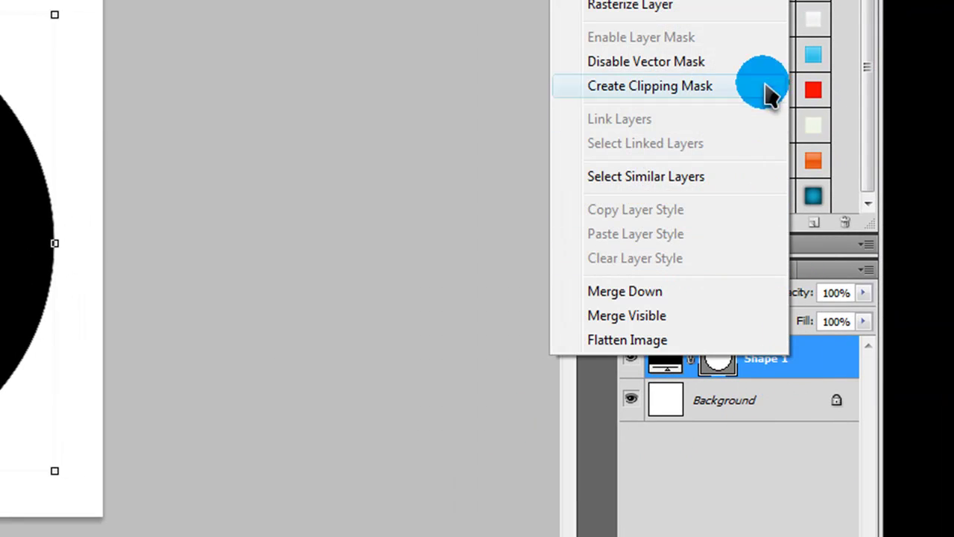
pyautogui.click(734, 10)
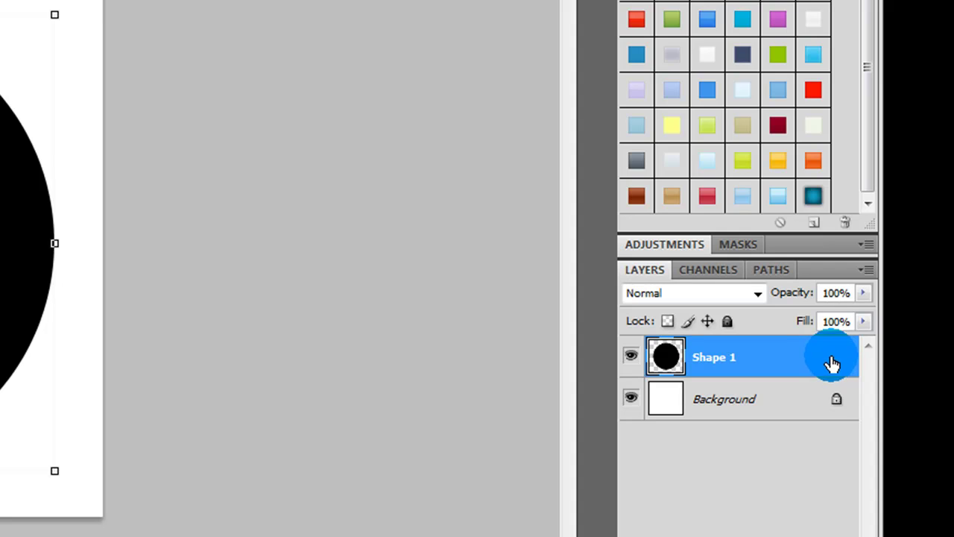
pyautogui.click(815, 195)
# In Shape 1's Layer Style, set the Drop Shadow to 0 px distance and a 120° angle.
pyautogui.click(794, 362)
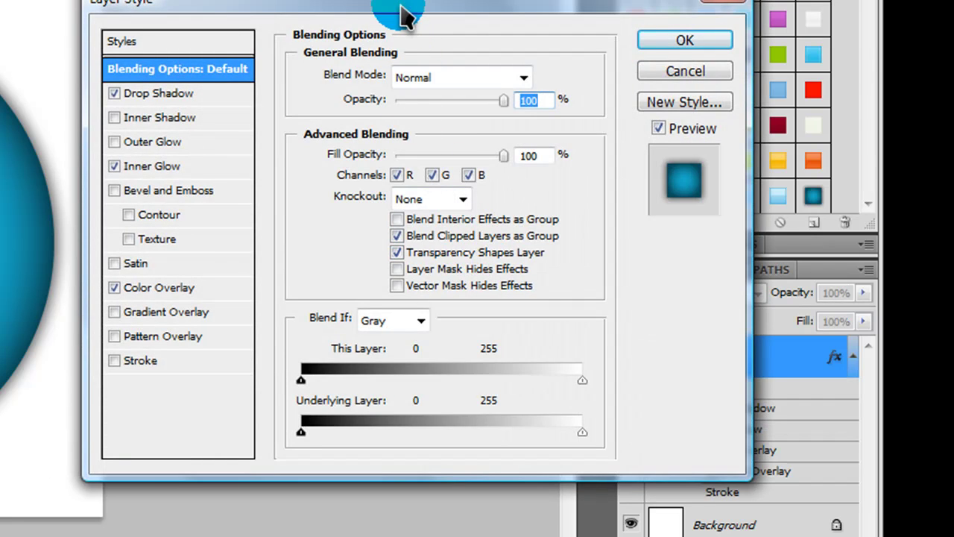
pyautogui.moveTo(402, 15); pyautogui.dragTo(316, 11)
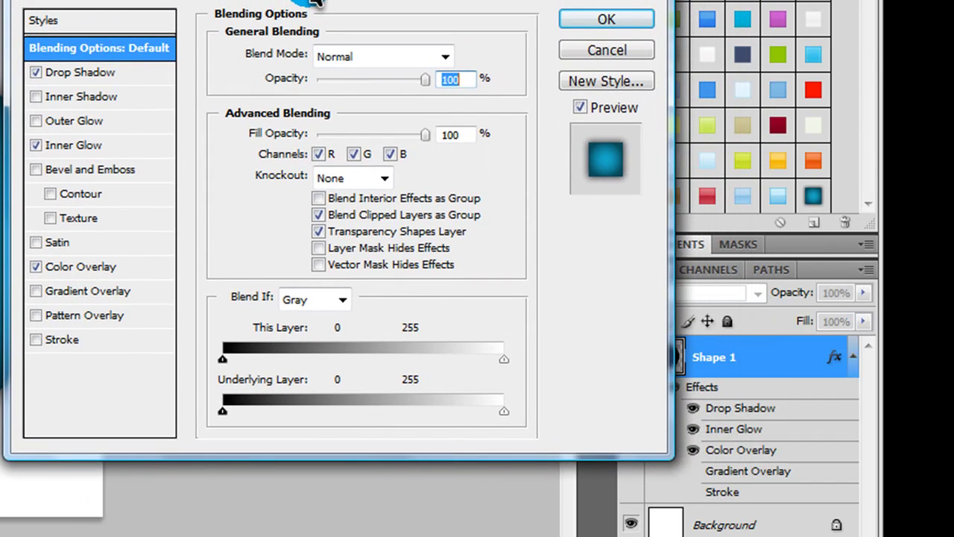
pyautogui.click(119, 81)
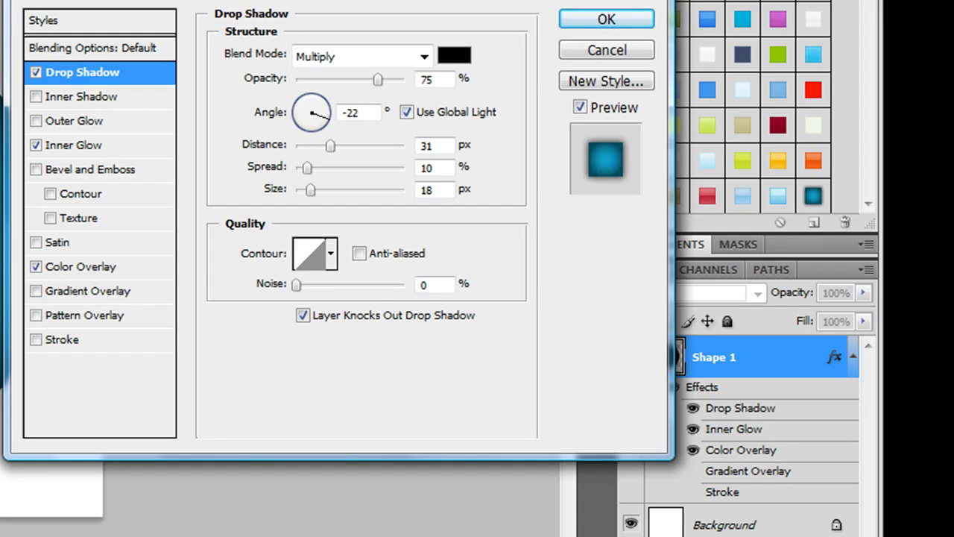
pyautogui.moveTo(309, 114); pyautogui.dragTo(256, 149)
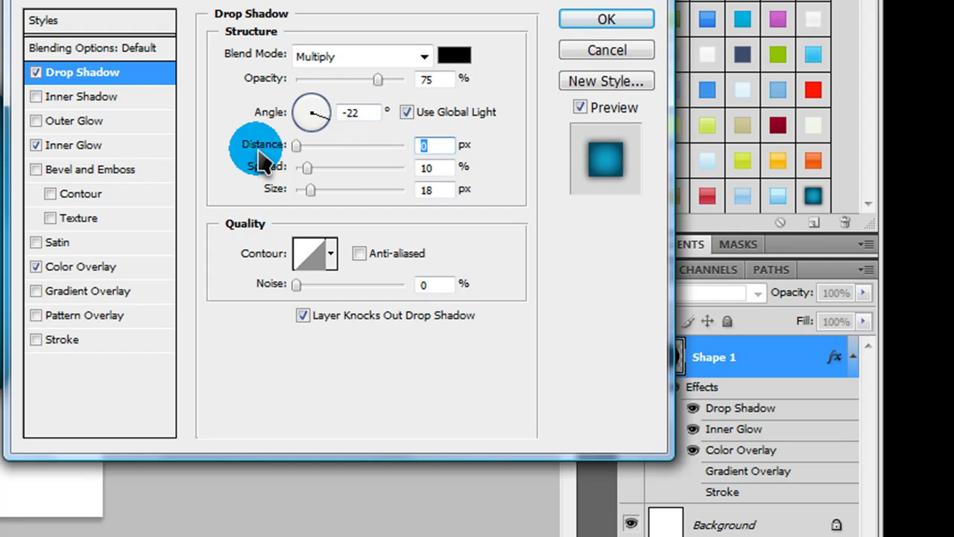
pyautogui.click(378, 80)
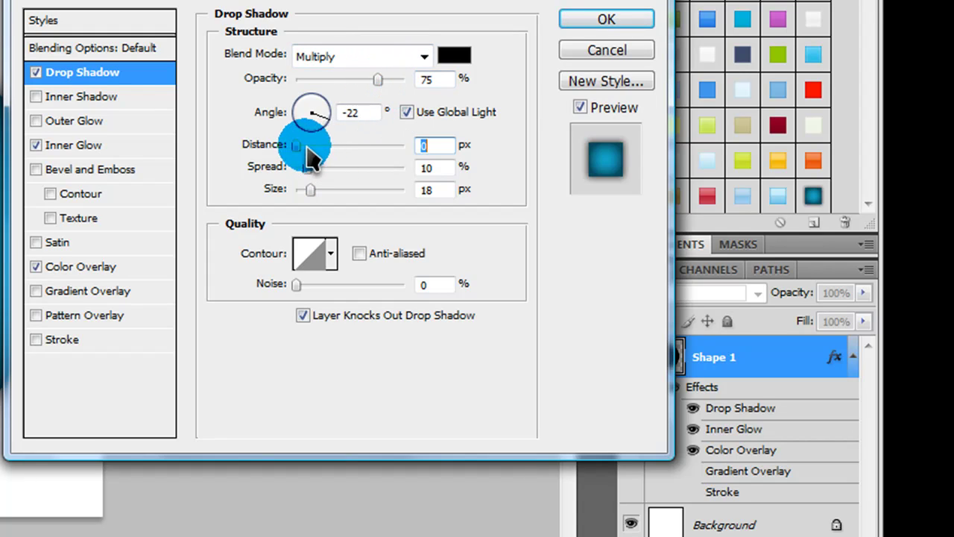
pyautogui.moveTo(320, 120); pyautogui.dragTo(310, 106)
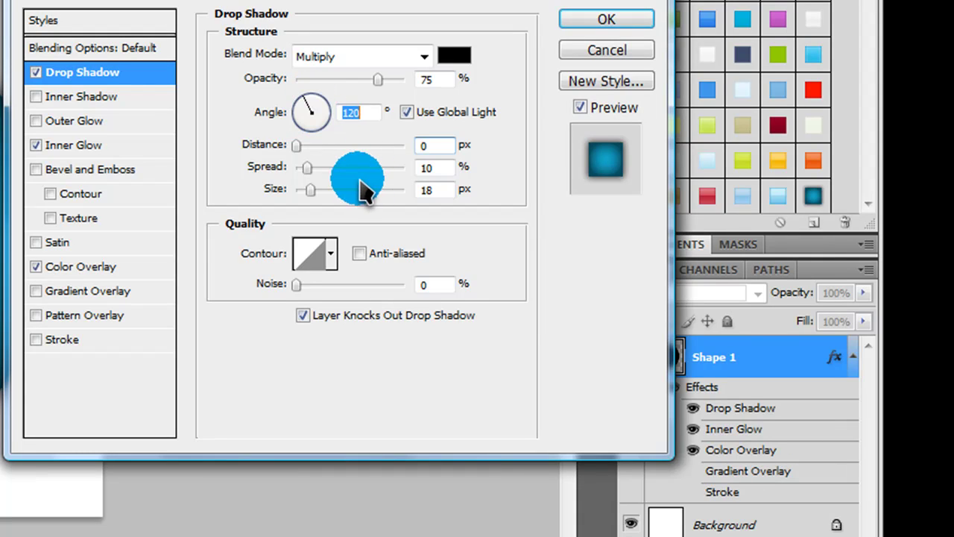
pyautogui.hotkey('shift', 'Tab')
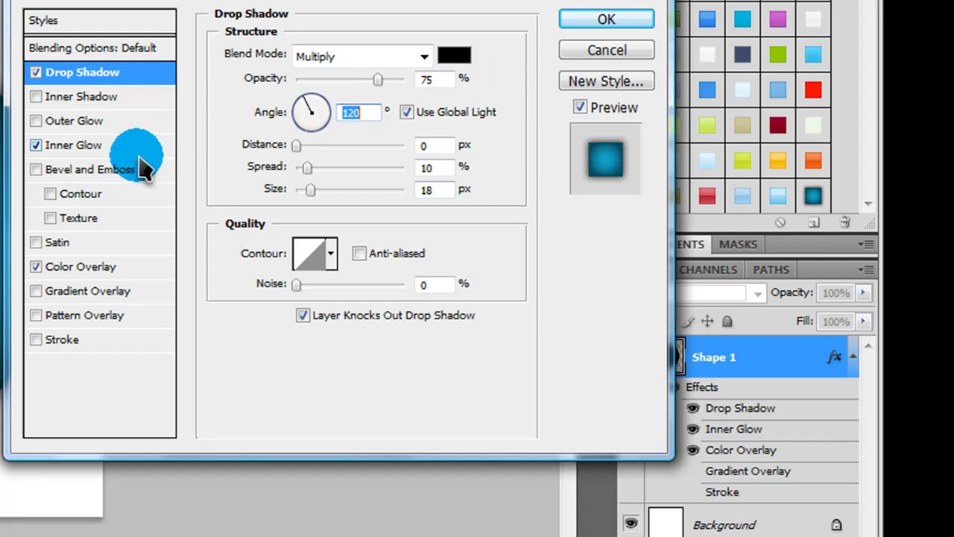
# Check the Inner Glow and Color Overlay settings, then confirm the layer style with OK.
pyautogui.click(81, 145)
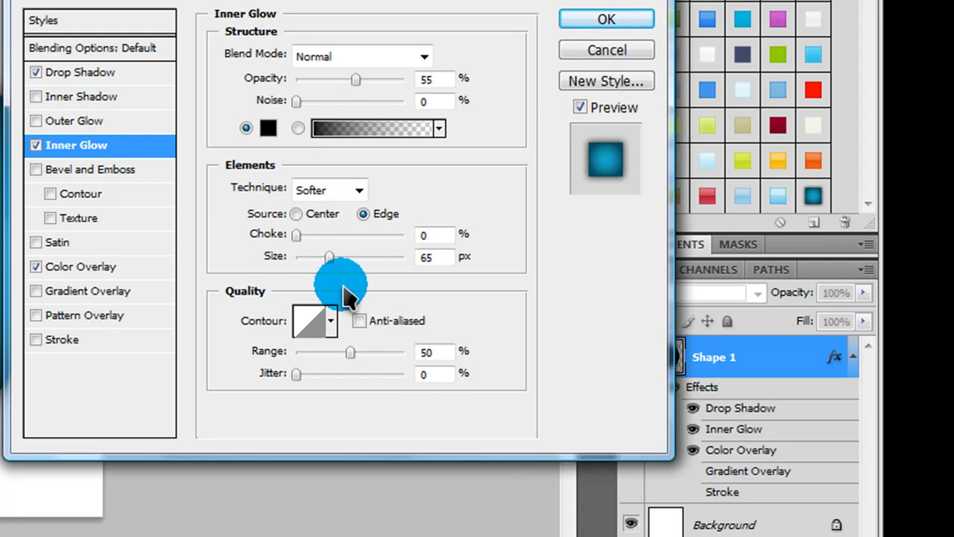
pyautogui.click(81, 267)
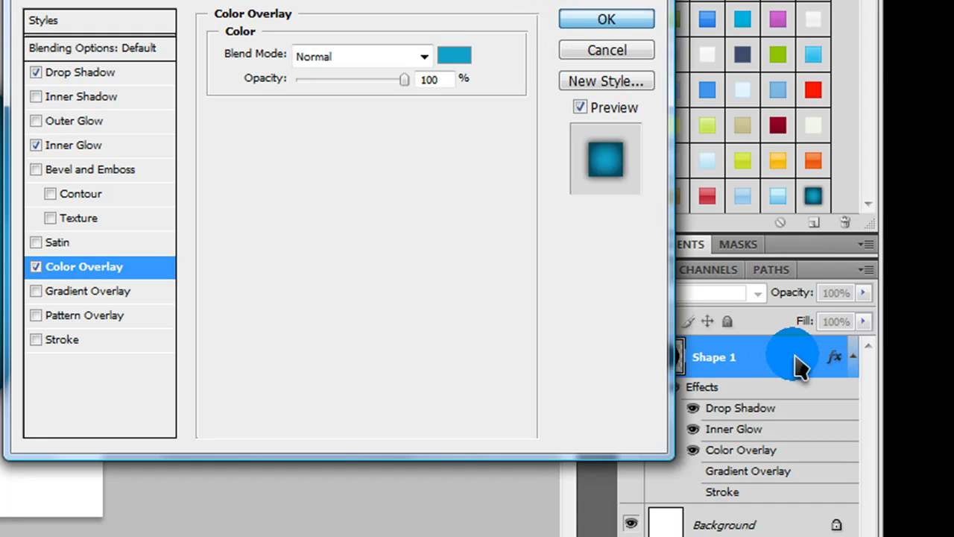
pyautogui.click(579, 24)
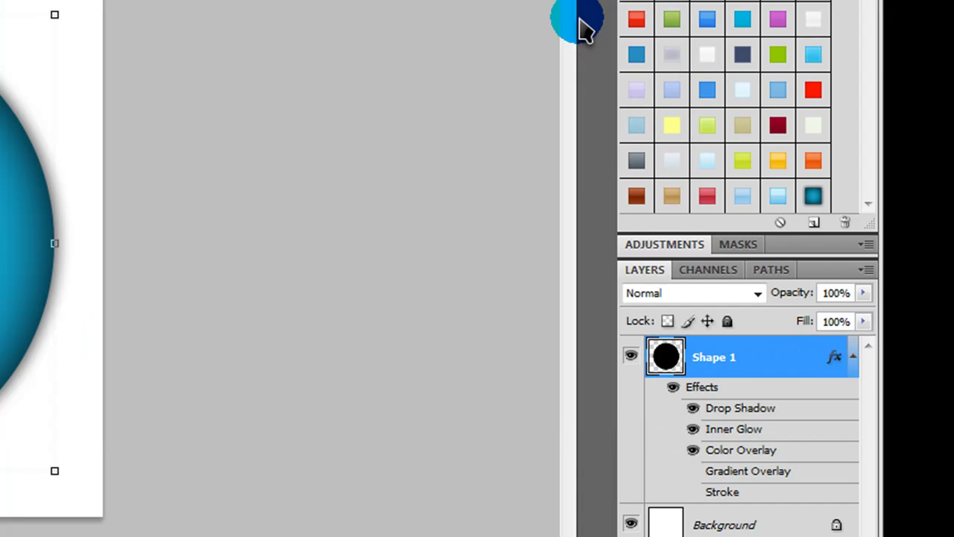
# On a new Layer 1, paint a soft white brush dab at the disc centre at 65% opacity.
pyautogui.click(853, 356)
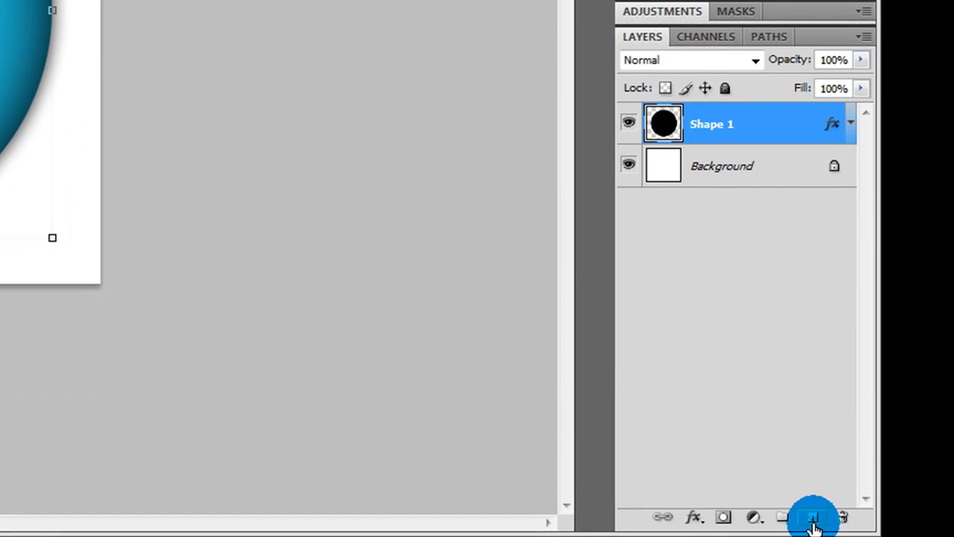
pyautogui.click(811, 519)
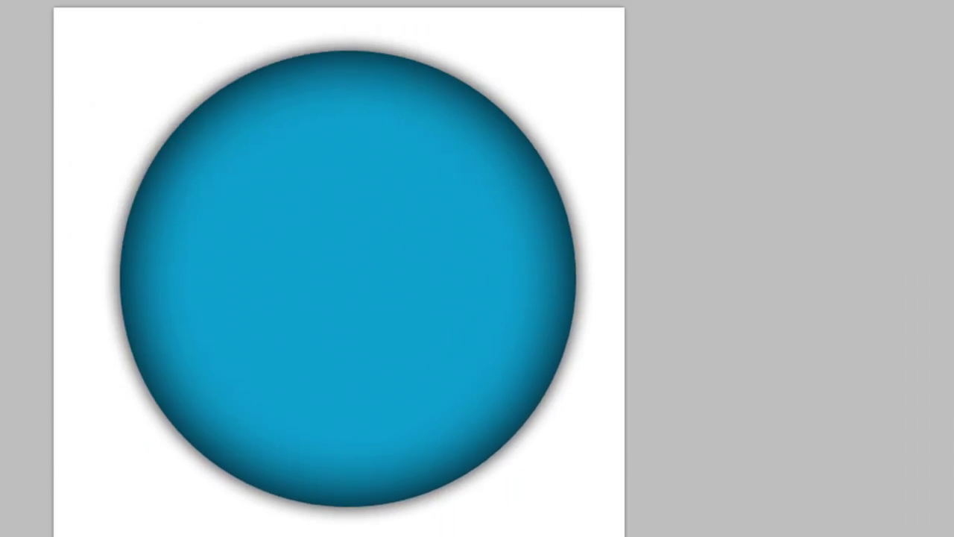
pyautogui.click(99, 247)
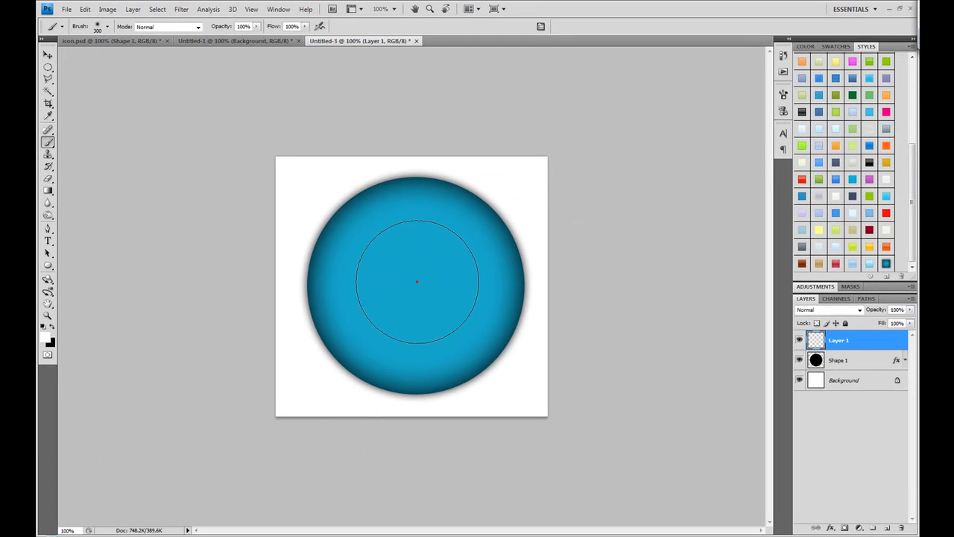
pyautogui.click(417, 281)
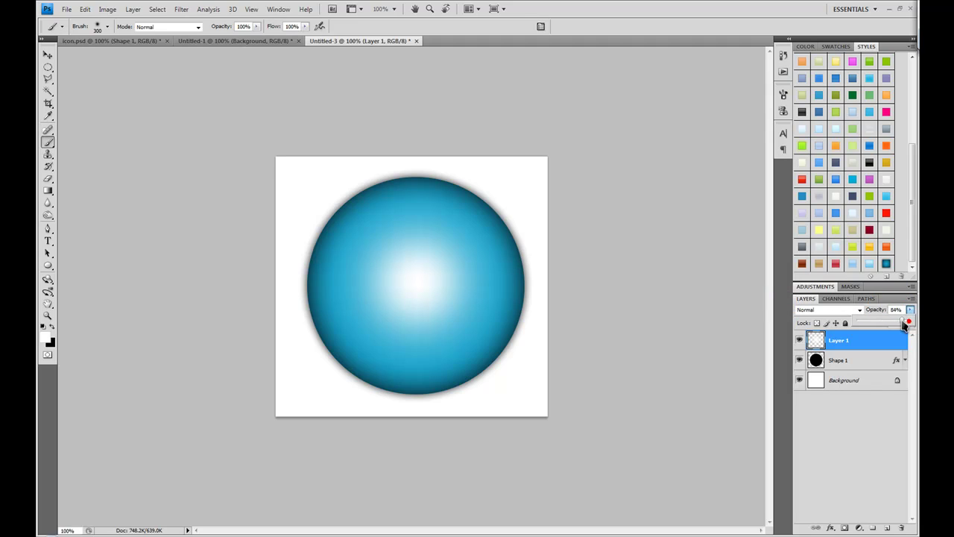
pyautogui.moveTo(904, 322); pyautogui.dragTo(897, 322)
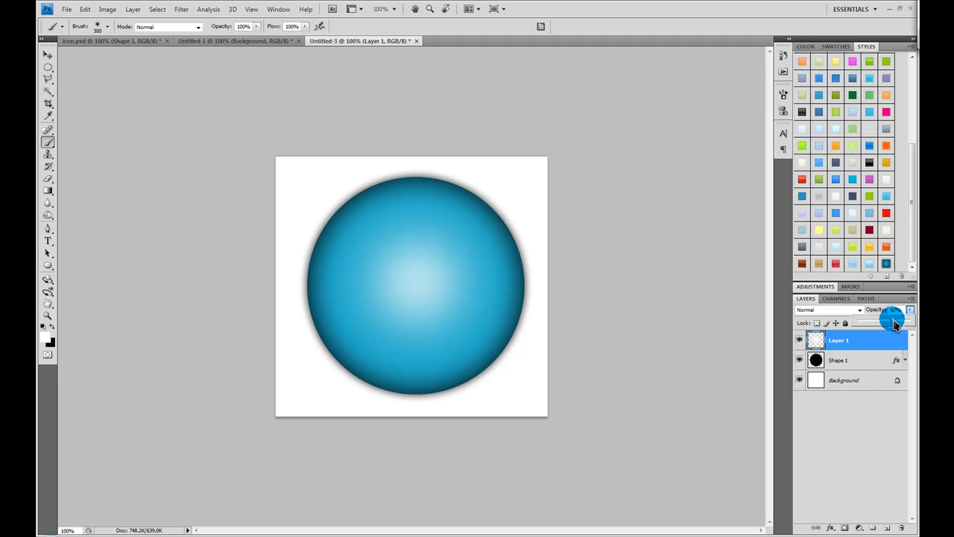
pyautogui.click(871, 281)
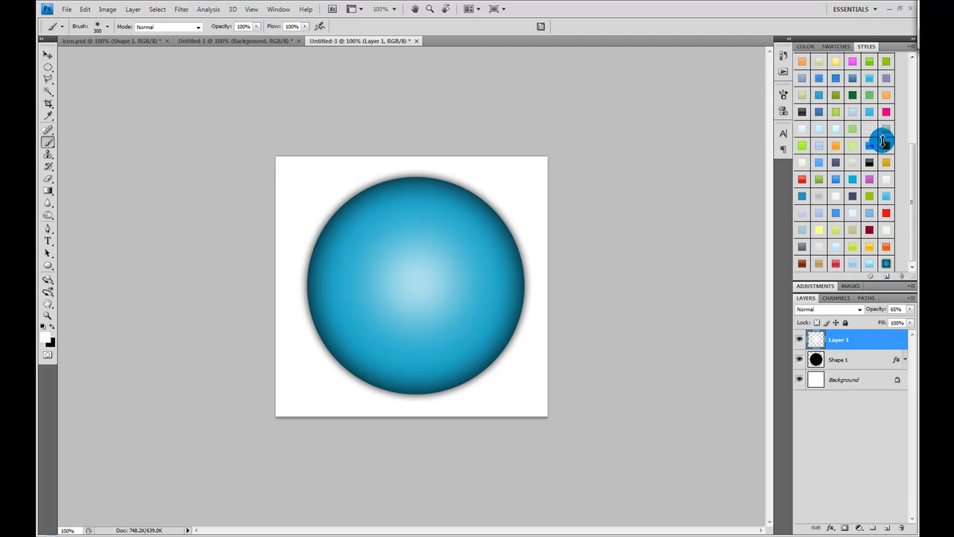
pyautogui.moveTo(883, 142); pyautogui.dragTo(873, 160)
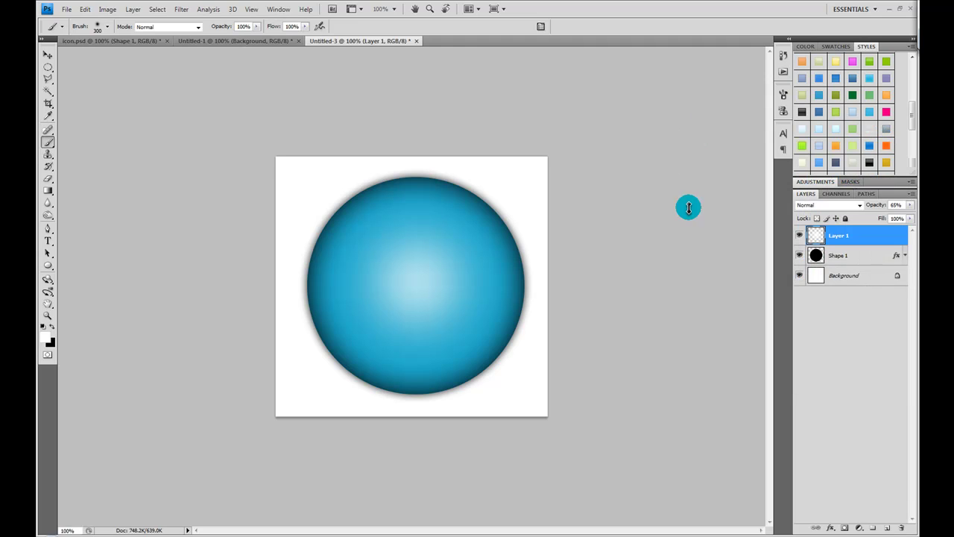
# Add empty Layer 2, load Shape 1's circle outline as a selection and begin contracting it 15 px.
pyautogui.click(886, 528)
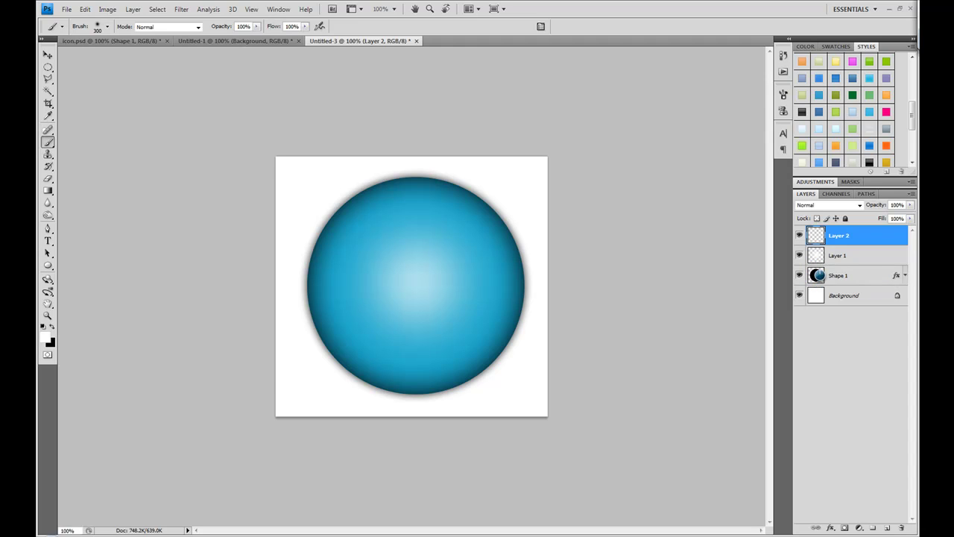
pyautogui.keyDown('ctrl'); pyautogui.click(817, 275); pyautogui.keyUp('ctrl')
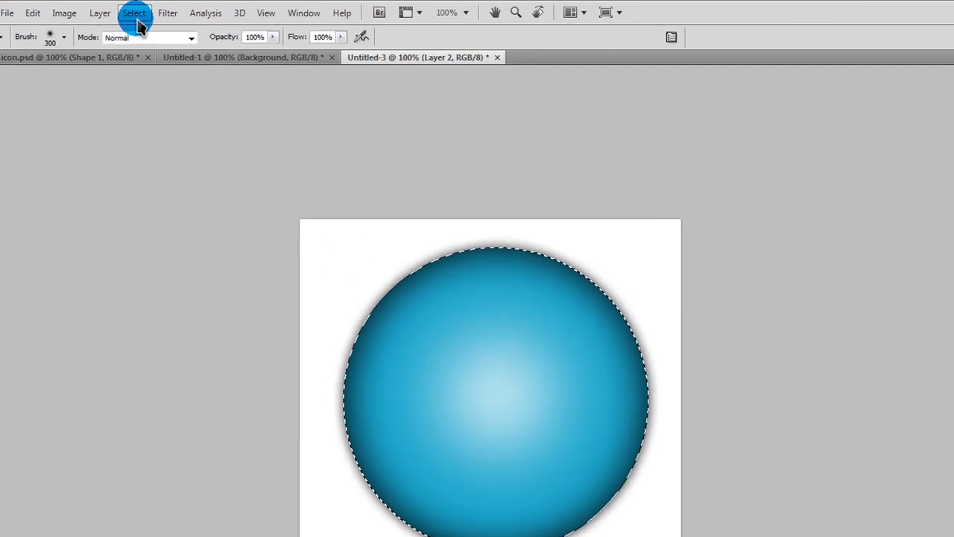
pyautogui.click(158, 9)
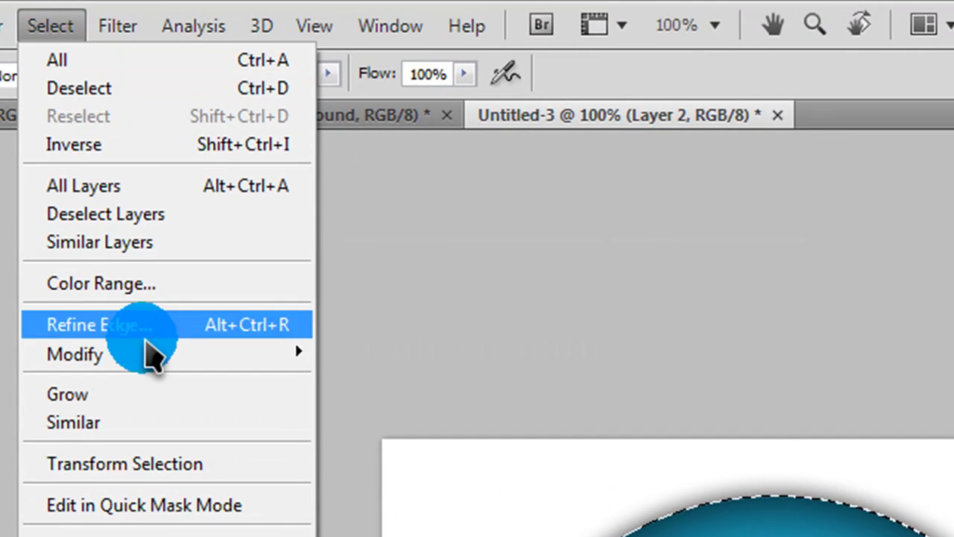
pyautogui.moveTo(156, 362)
pyautogui.click(357, 436)
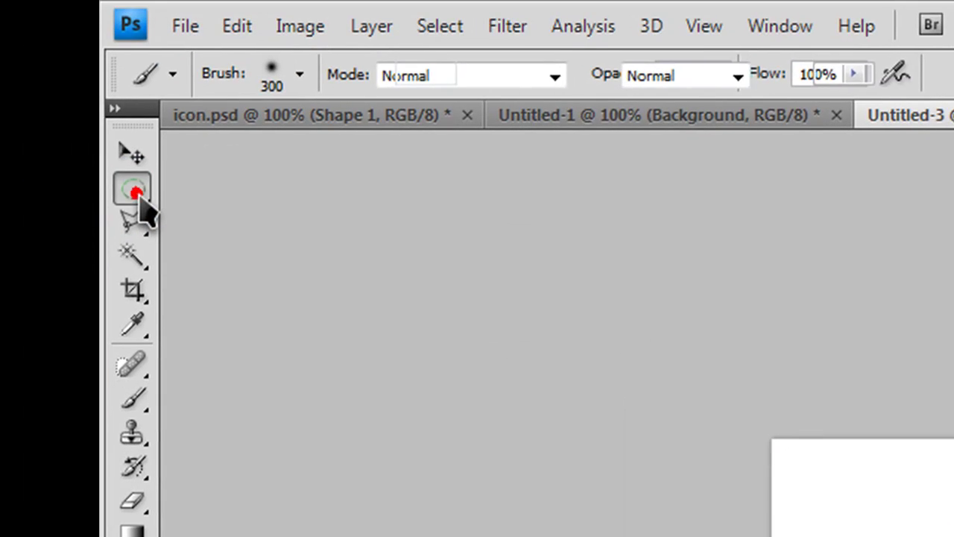
# Subtract an offset ellipse from the circle selection, retrying once, to leave a thin top-right crescent.
pyautogui.click(266, 73)
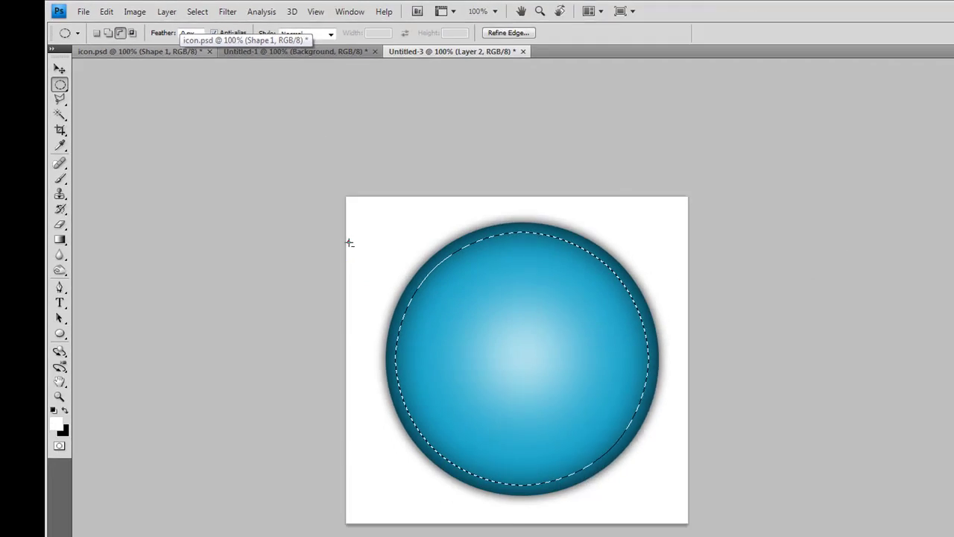
pyautogui.moveTo(277, 192); pyautogui.dragTo(494, 421)
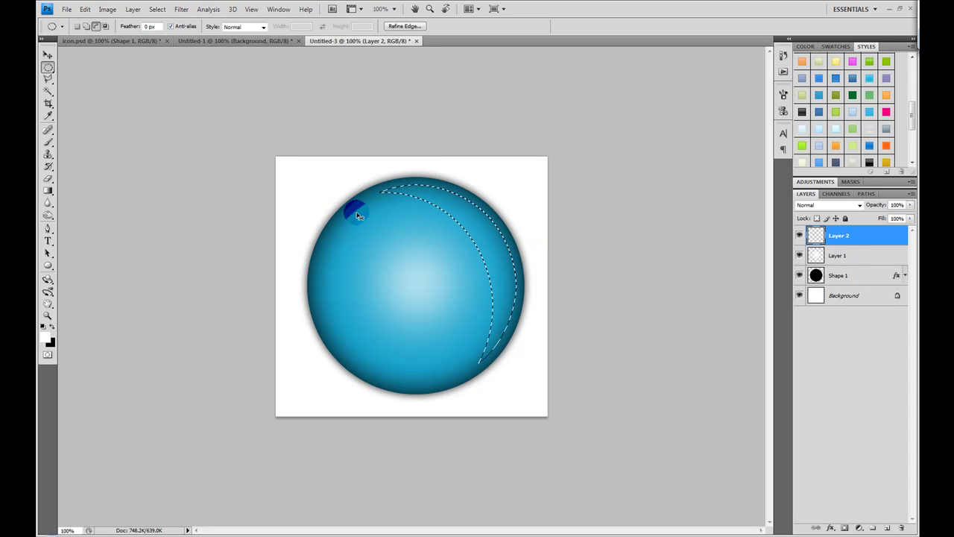
pyautogui.hotkey('ctrl', 'z')
pyautogui.moveTo(288, 196); pyautogui.dragTo(508, 427)
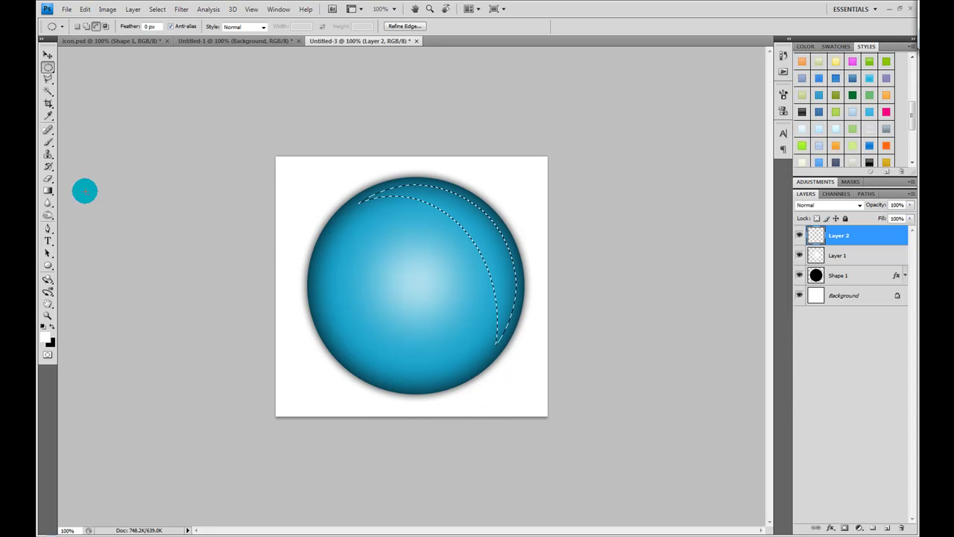
# Fill the crescent with a white-to-transparent gradient from its upper-right edge inward, then deselect.
pyautogui.click(48, 191)
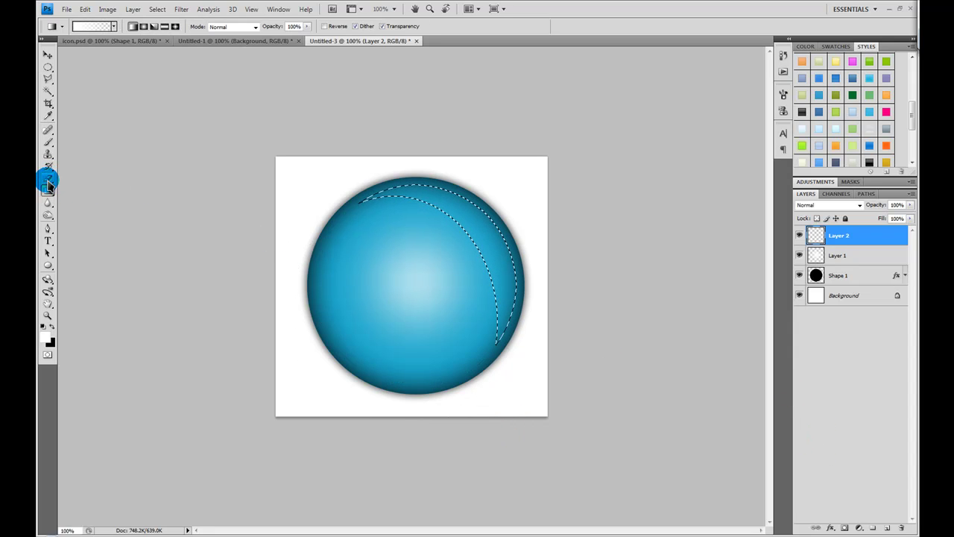
pyautogui.click(113, 26)
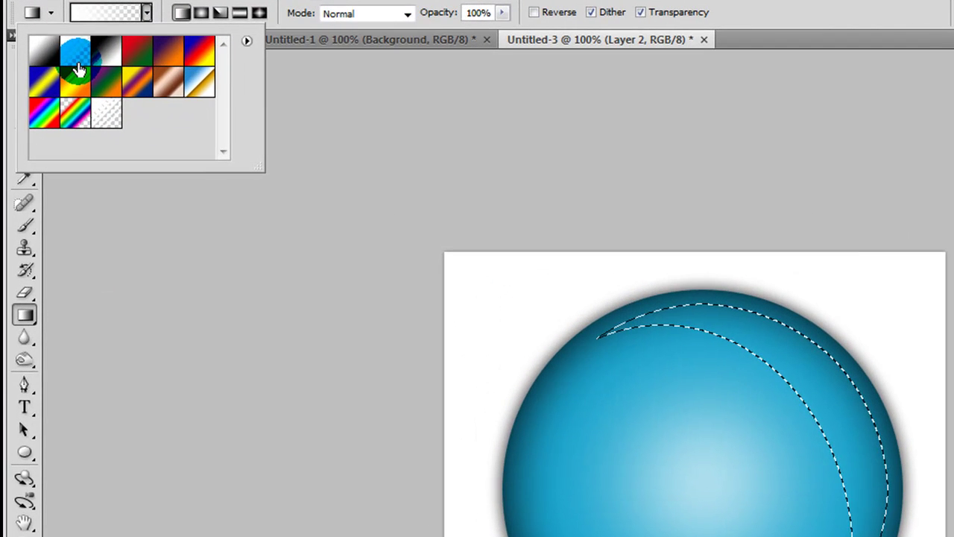
pyautogui.click(873, 320)
pyautogui.moveTo(872, 320); pyautogui.dragTo(718, 472)
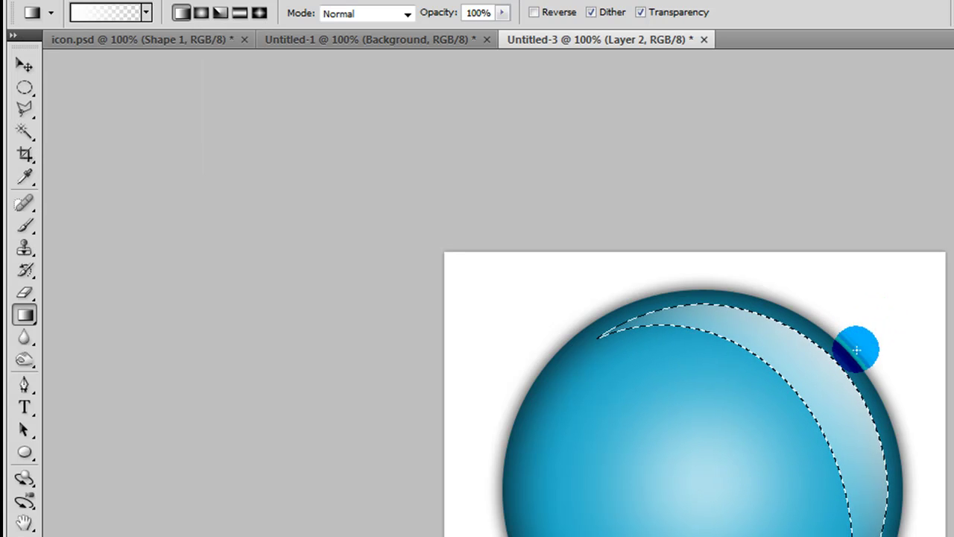
pyautogui.hotkey('ctrl', 'z')
pyautogui.moveTo(852, 348); pyautogui.dragTo(687, 495)
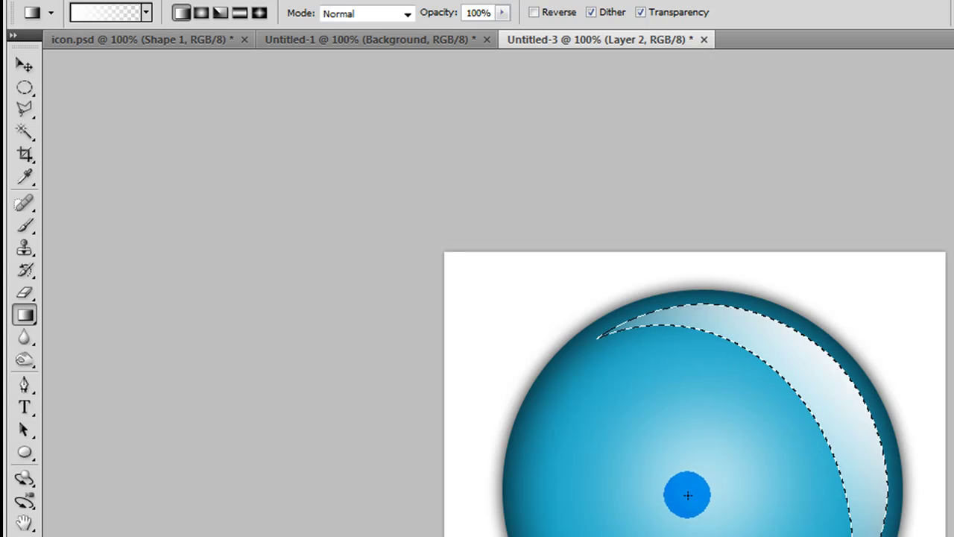
pyautogui.click(230, 4)
pyautogui.click(246, 22)
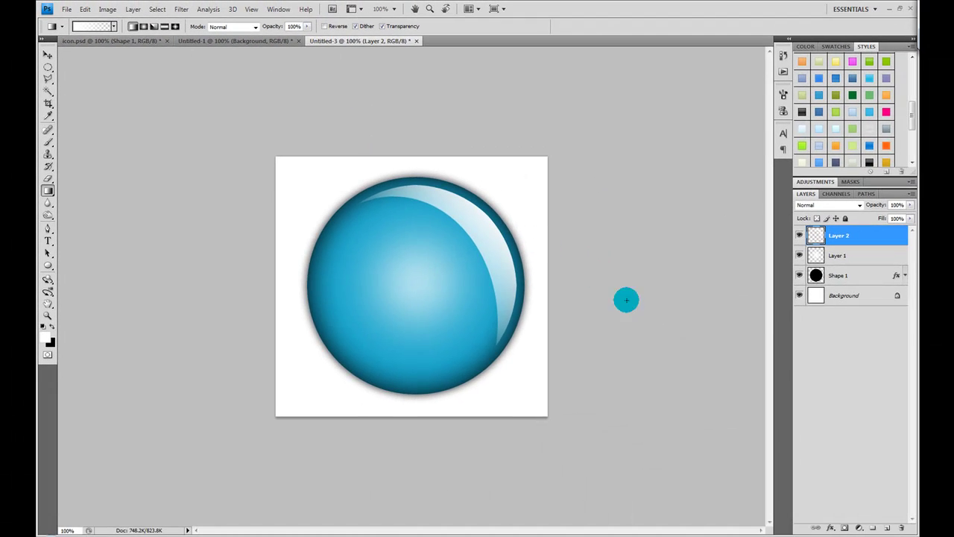
# Add empty Layer 3 and load Shape 1's circle outline contracted by 15 pixels.
pyautogui.click(888, 527)
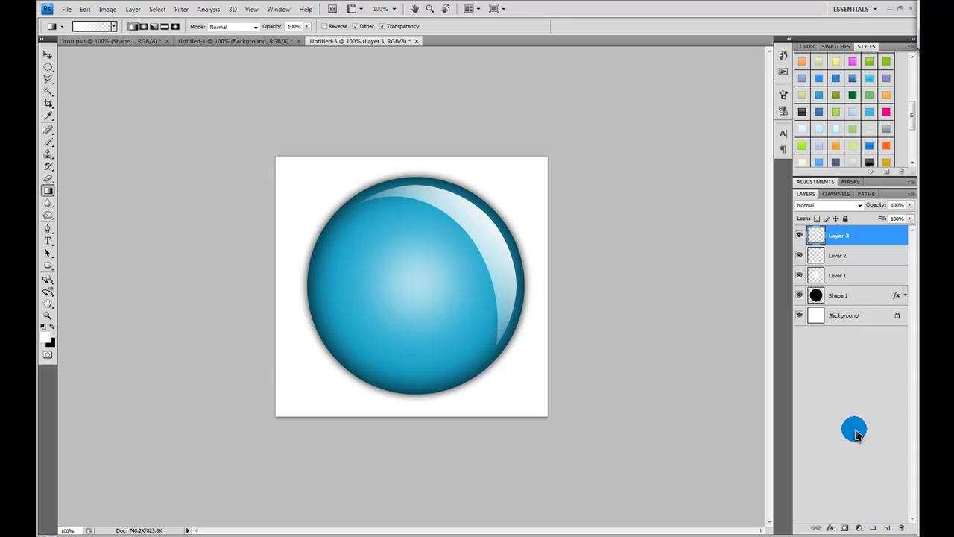
pyautogui.keyDown('ctrl'); pyautogui.click(817, 298); pyautogui.keyUp('ctrl')
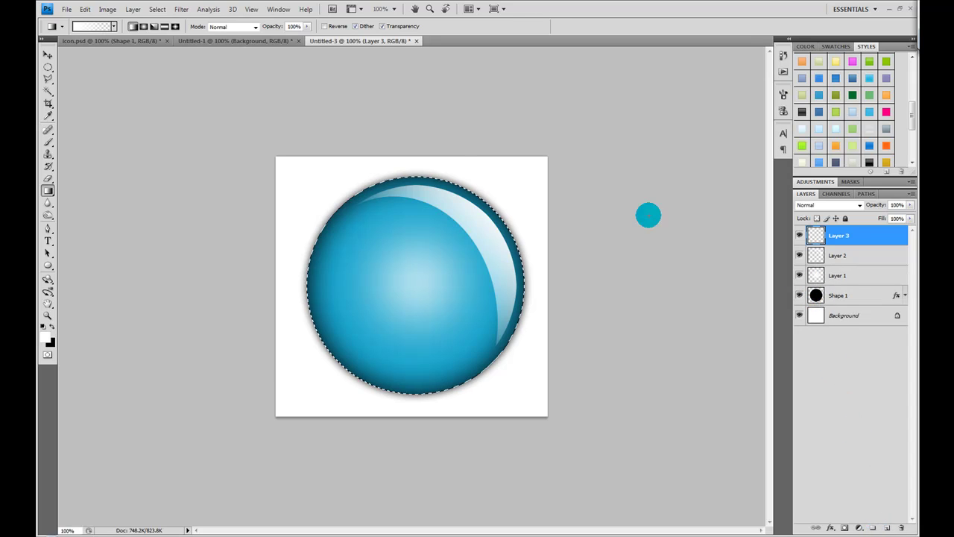
pyautogui.click(157, 9)
pyautogui.moveTo(208, 127)
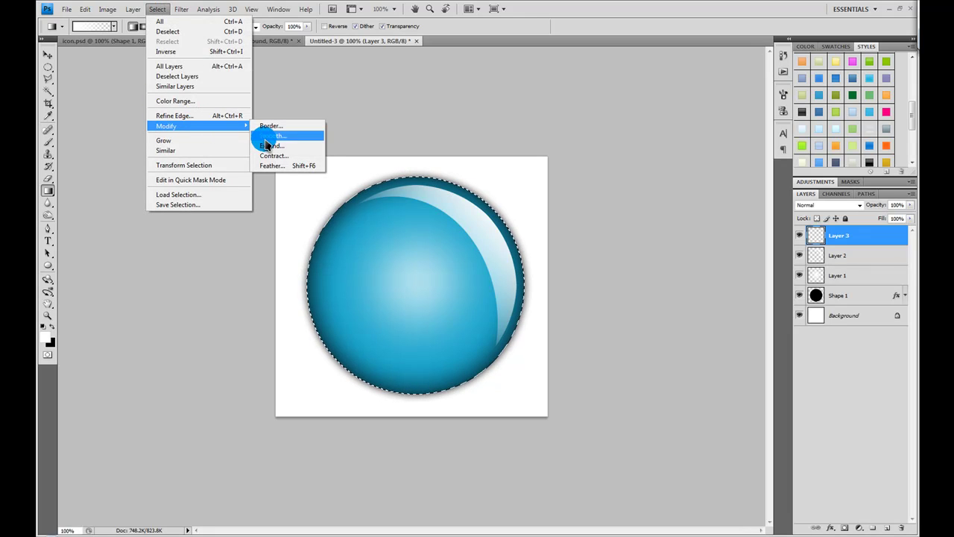
pyautogui.click(262, 157)
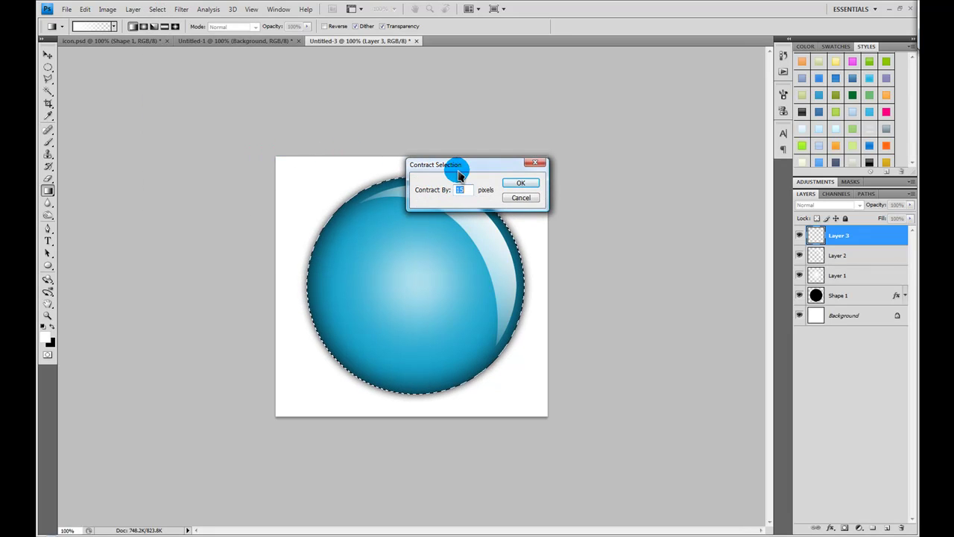
pyautogui.click(520, 184)
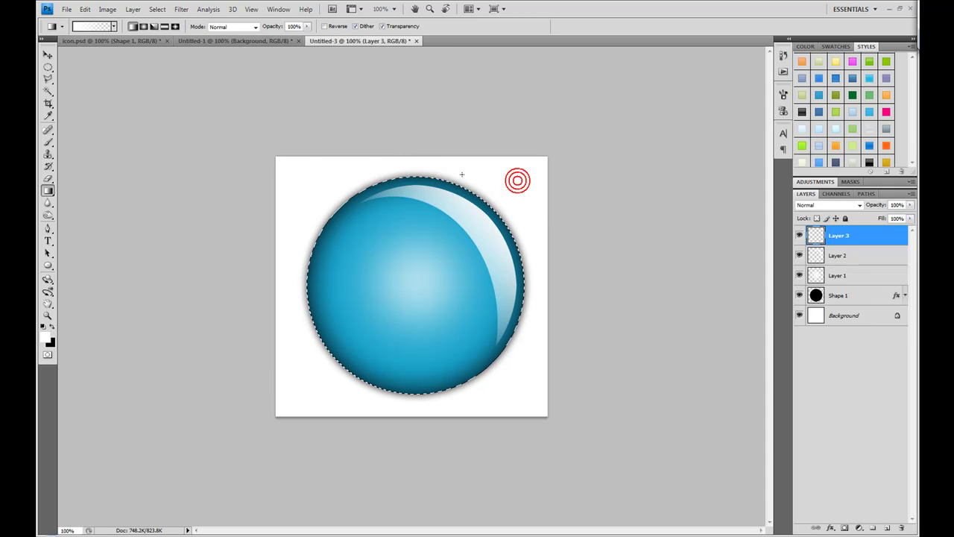
pyautogui.click(50, 67)
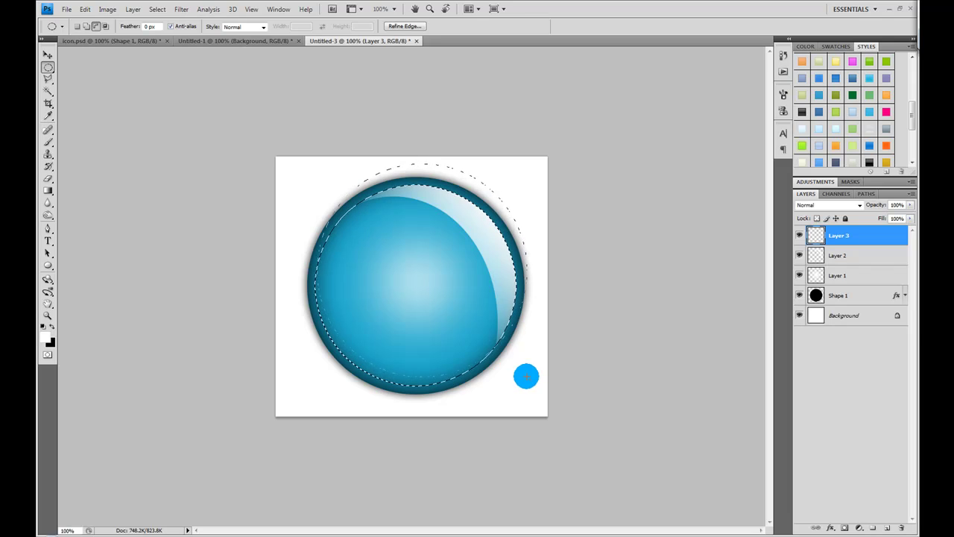
# Subtract an ellipse to leave a lower-left crescent selection, fill it with a white gradient, then deselect.
pyautogui.moveTo(528, 376); pyautogui.dragTo(529, 374)
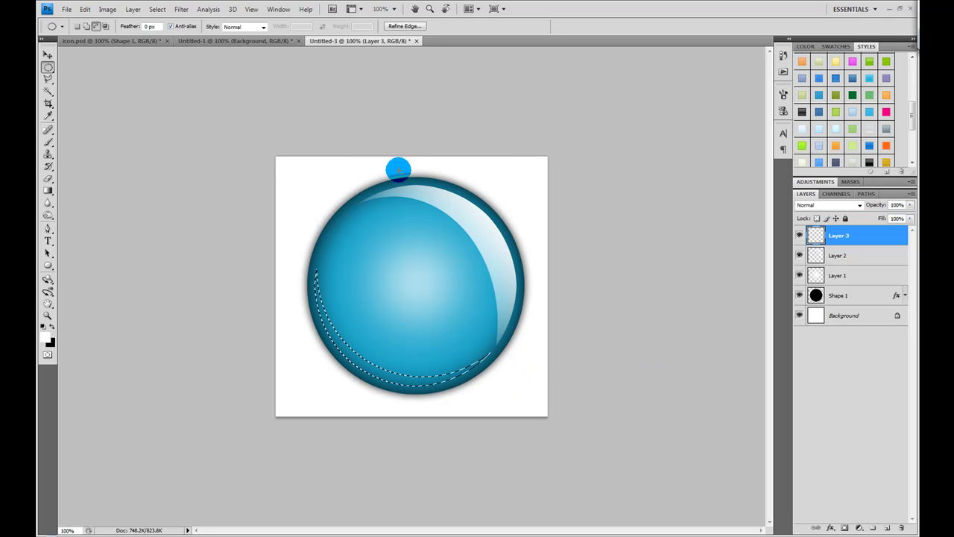
pyautogui.moveTo(499, 344); pyautogui.dragTo(538, 376)
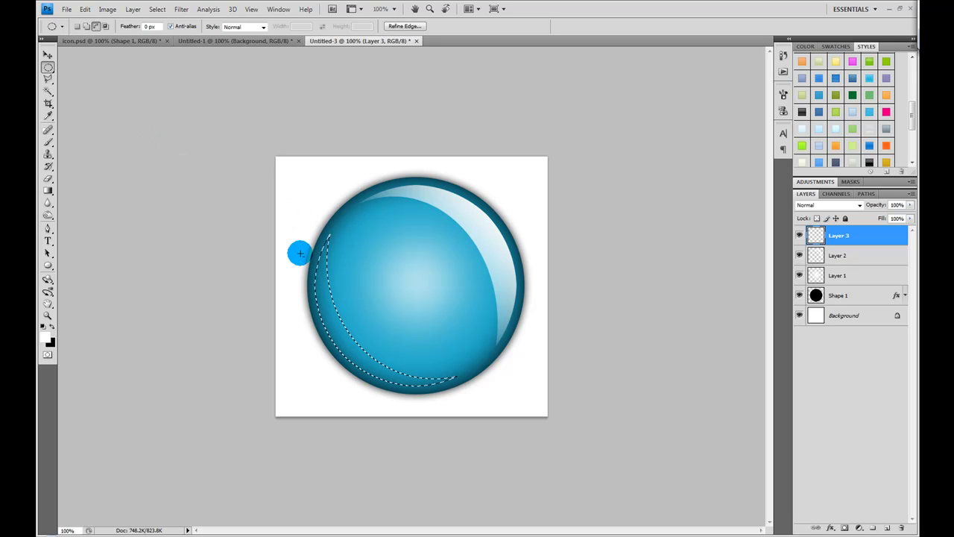
pyautogui.click(47, 191)
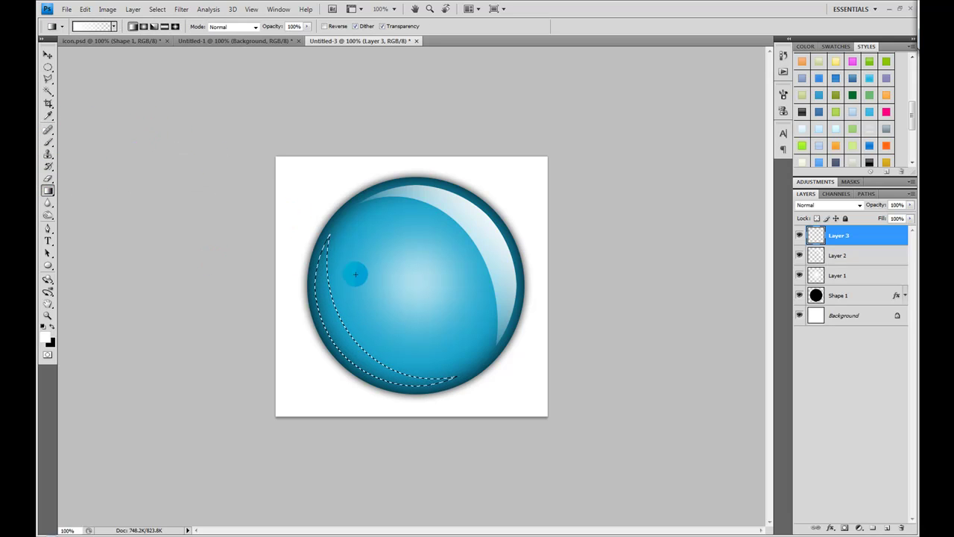
pyautogui.moveTo(396, 286); pyautogui.dragTo(396, 286)
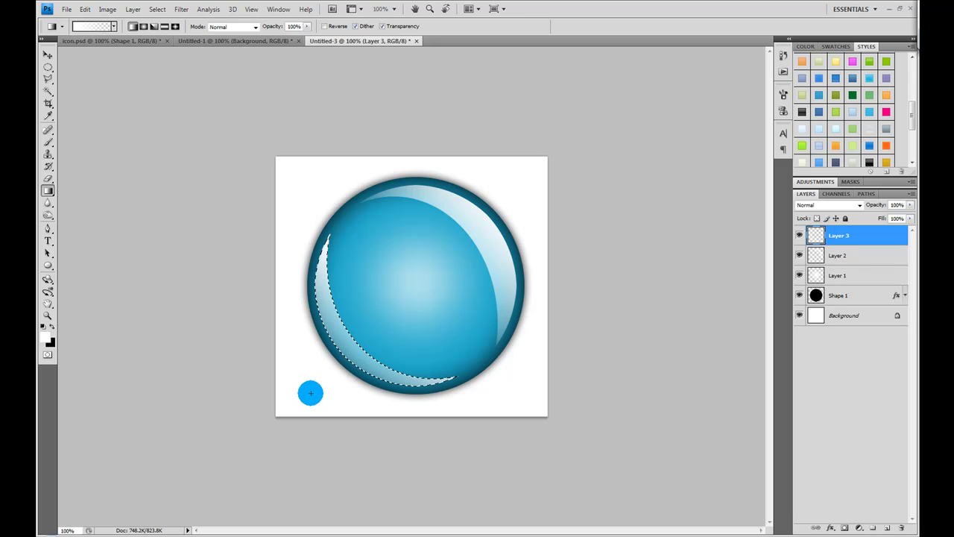
pyautogui.click(155, 10)
pyautogui.click(165, 31)
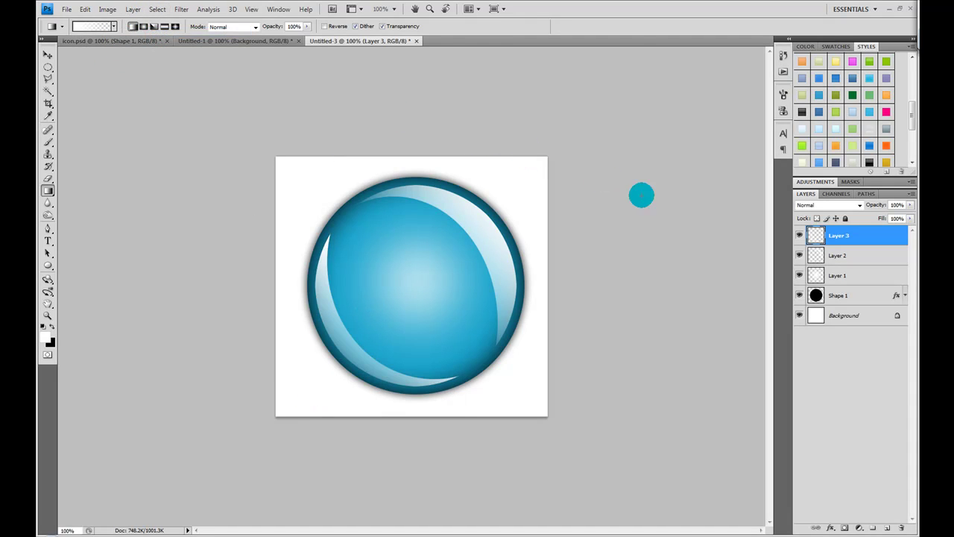